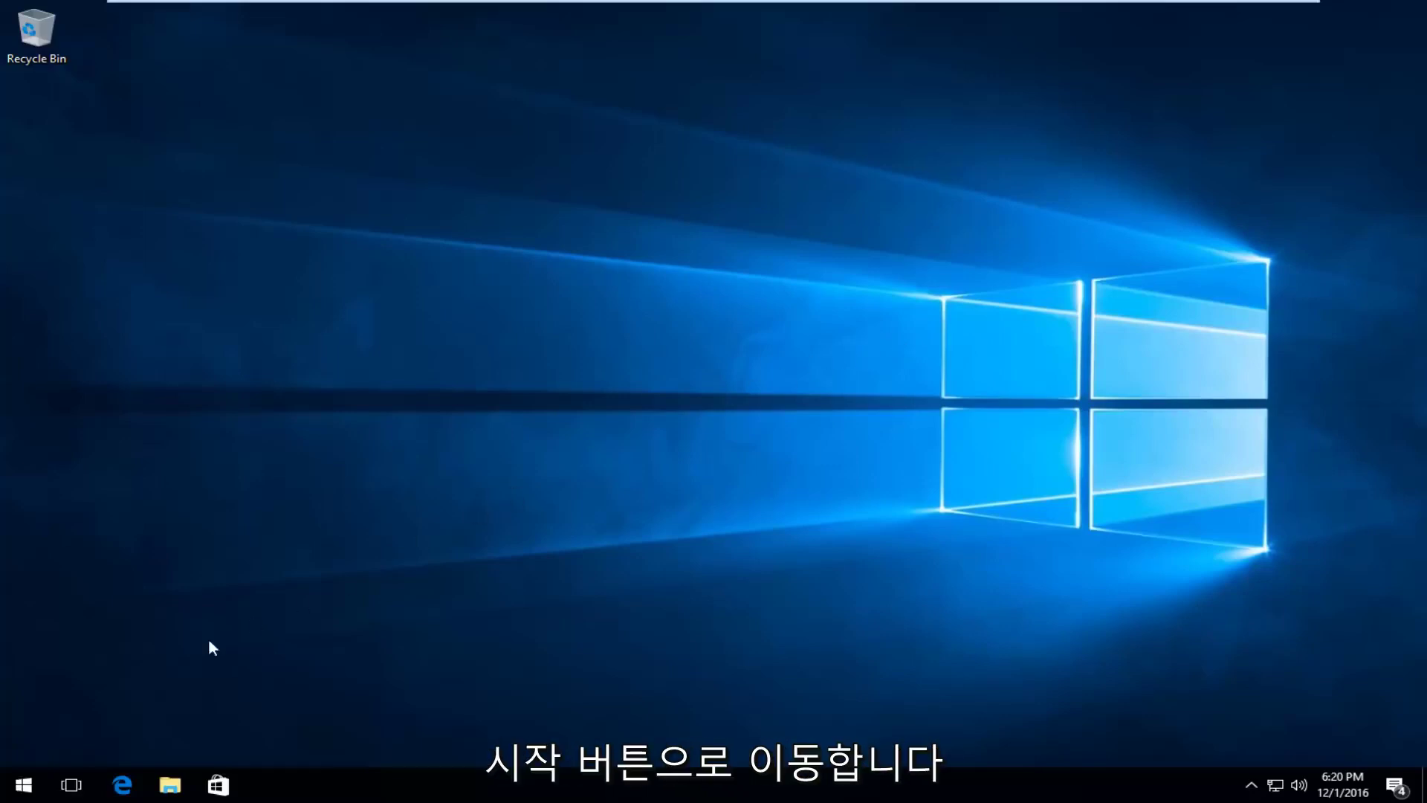
Search the Start menu for 'computer' and open the This PC best match
click(23, 785)
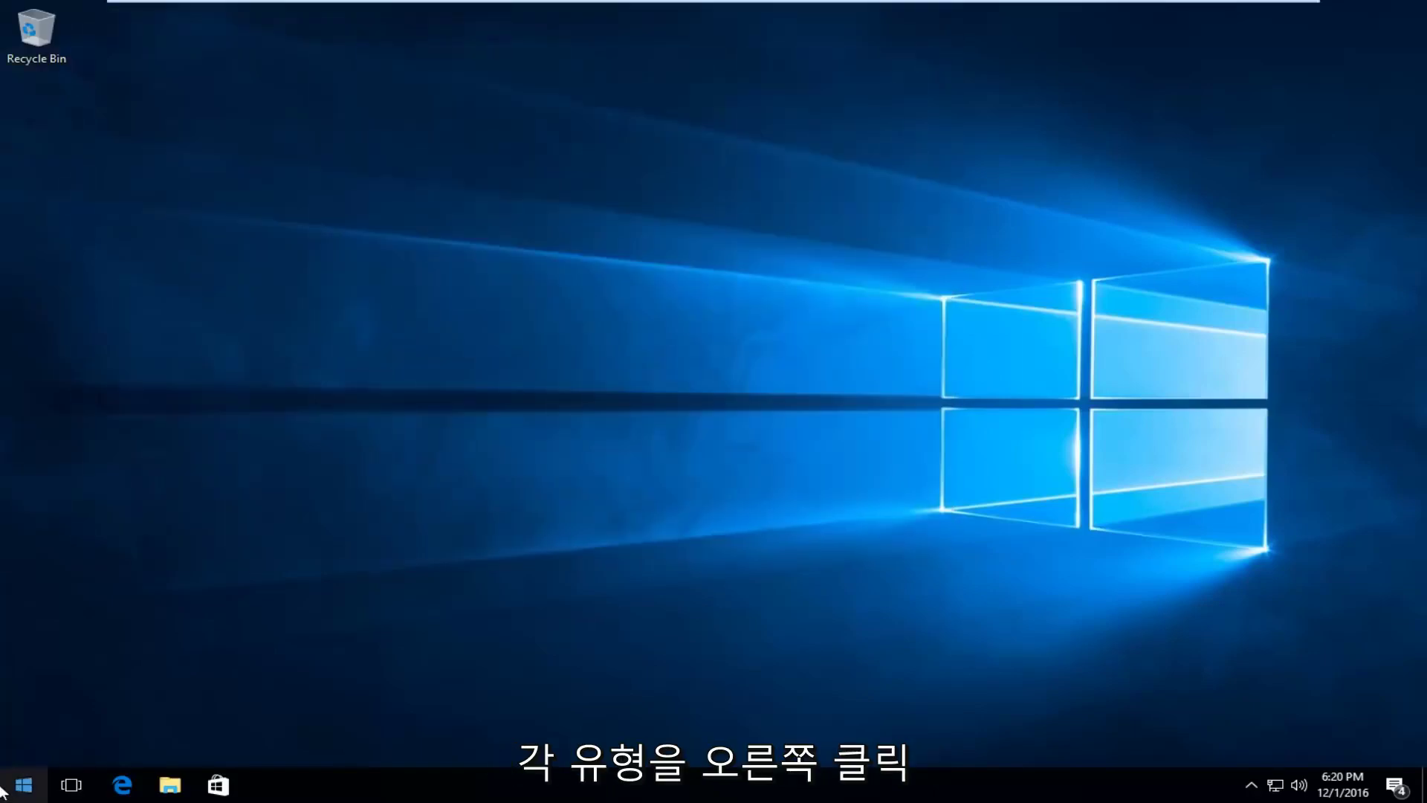
click(16, 792)
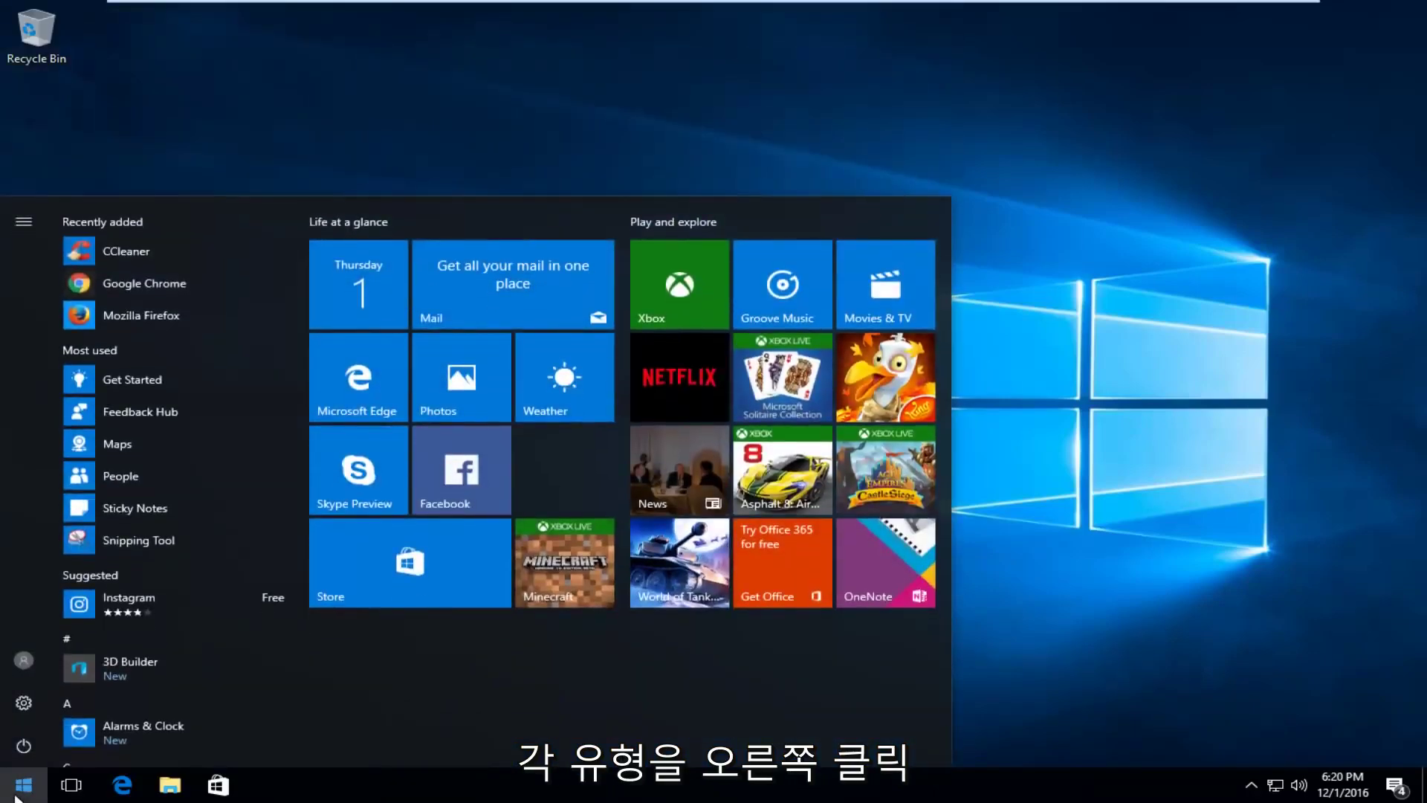
text(computer)
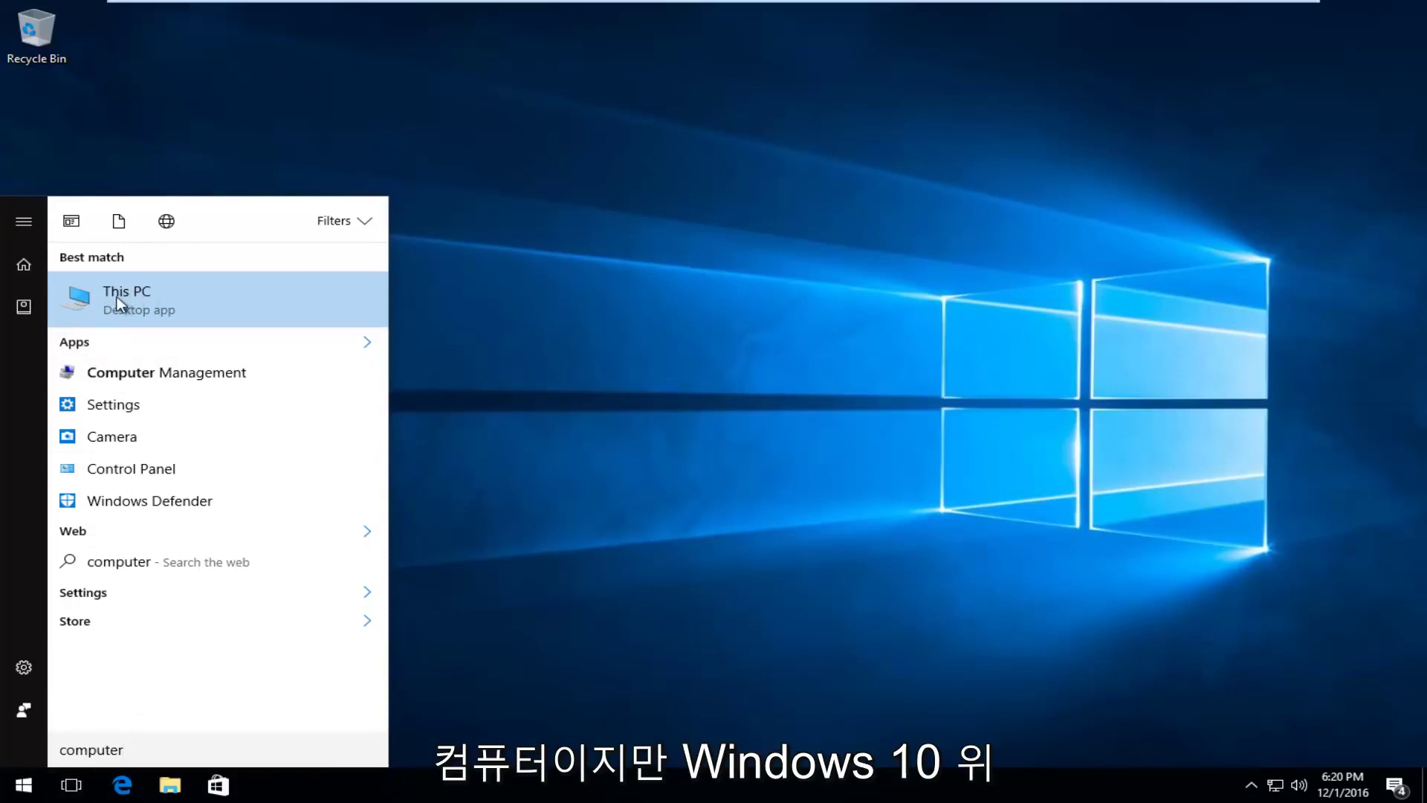
click(125, 307)
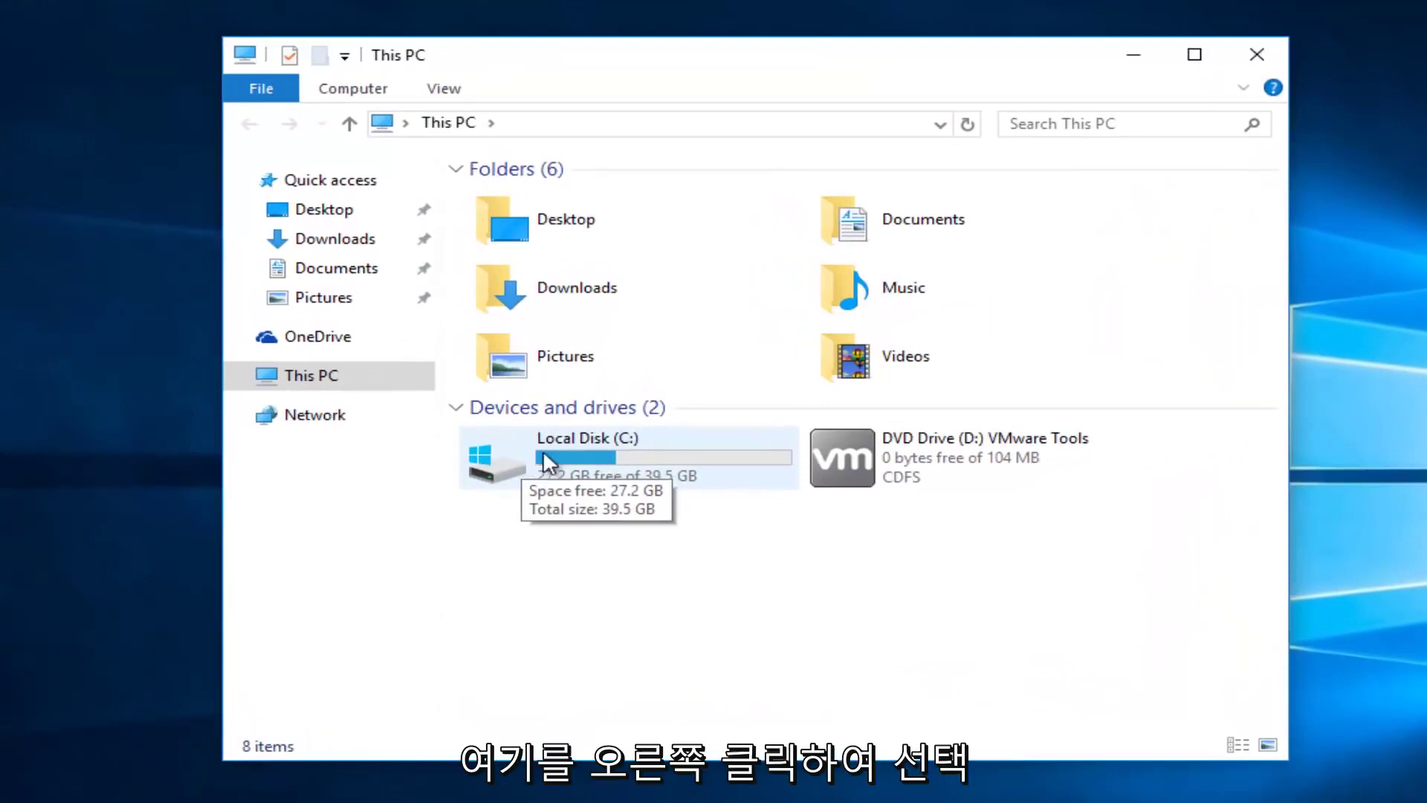
Open the Local Disk (C:) Properties dialog and move it higher on screen
right_click(543, 457)
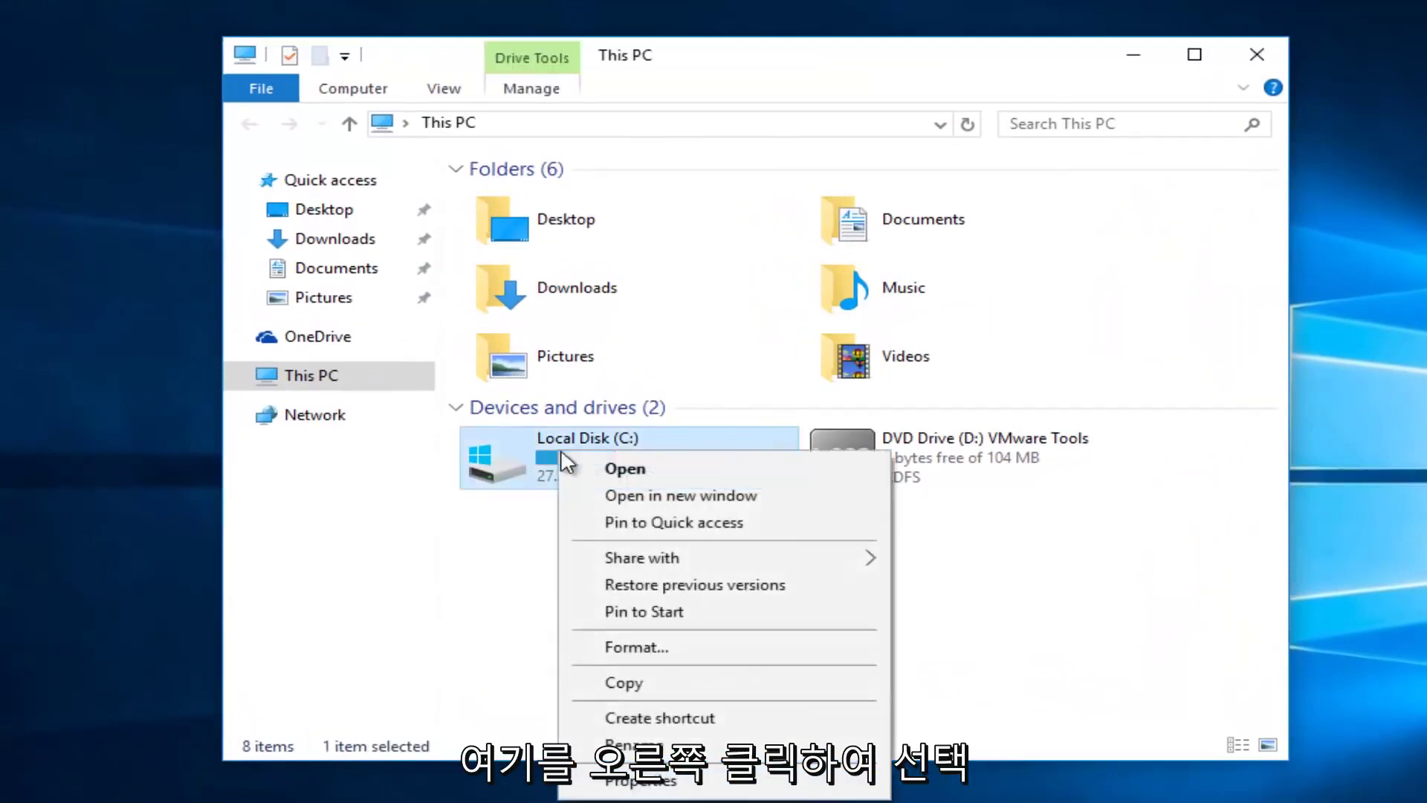
click(675, 787)
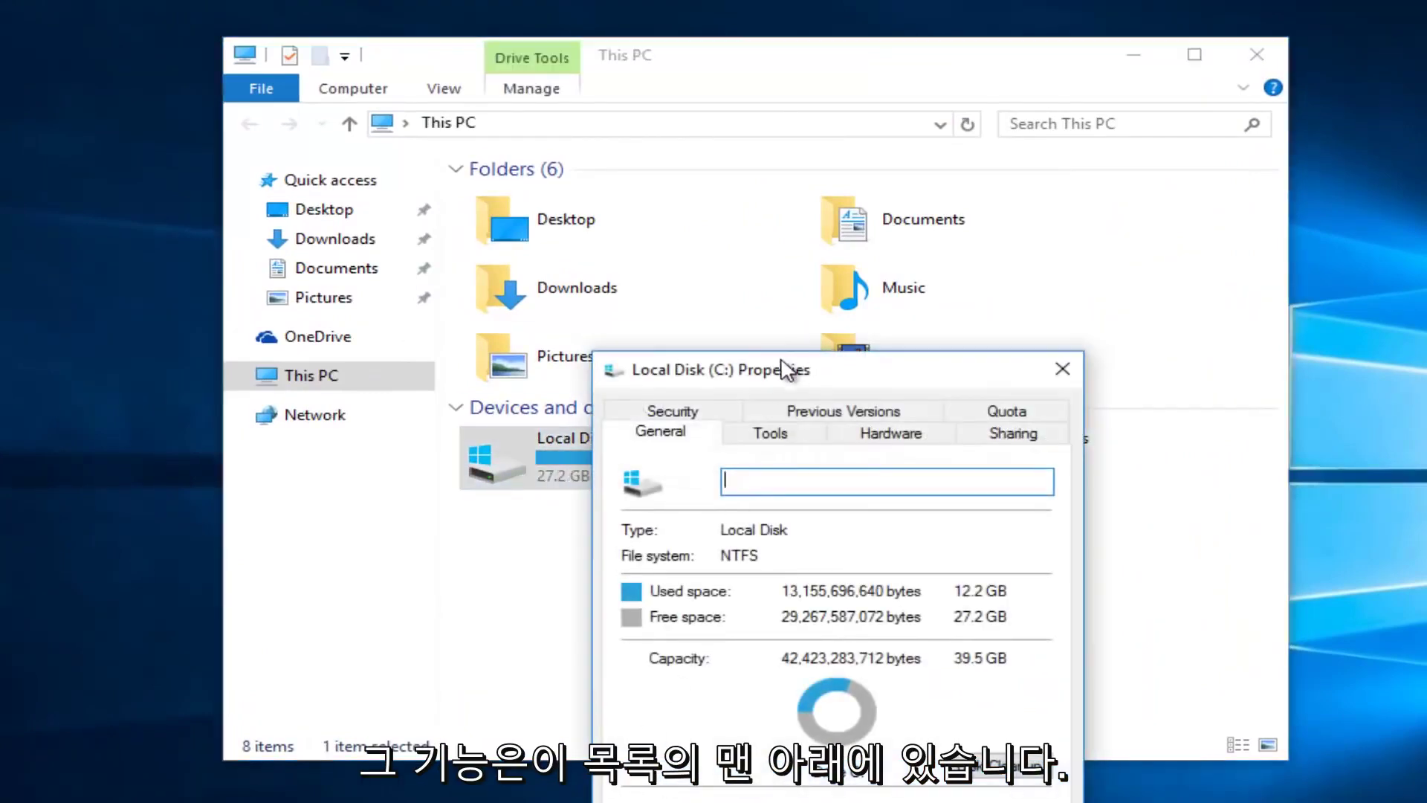
drag(787, 370, 728, 185)
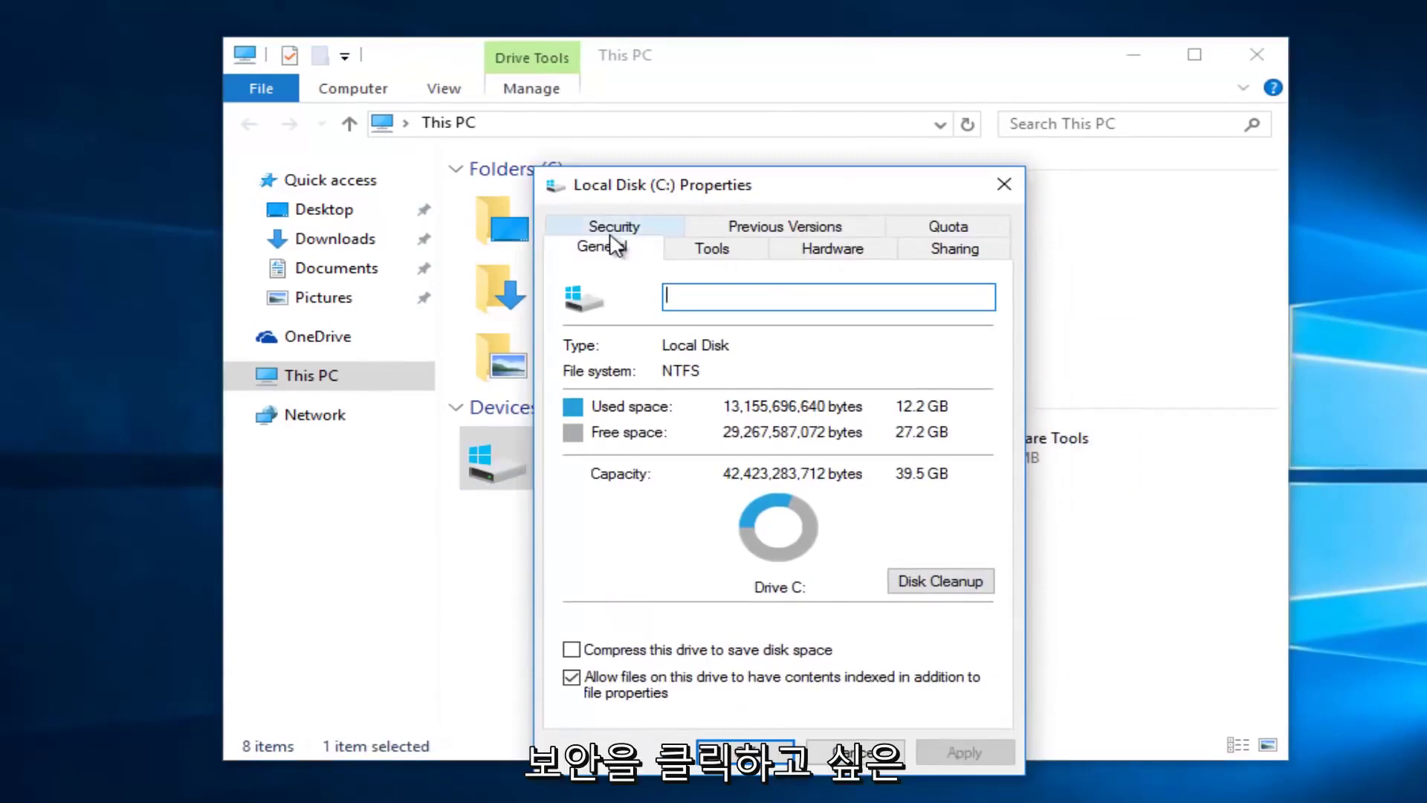
Open the editable Permissions for Local Disk (C:) from the Security tab
click(618, 229)
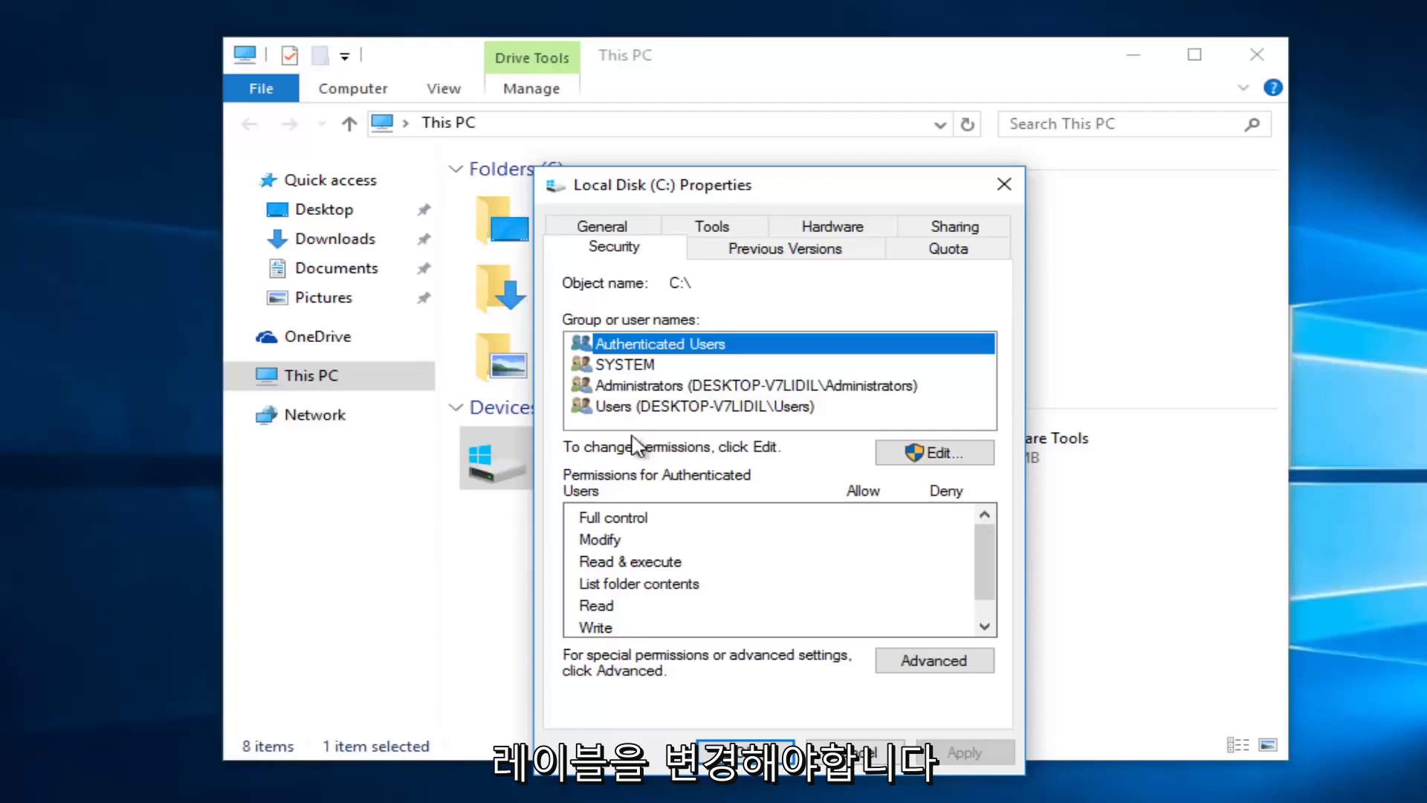
click(915, 455)
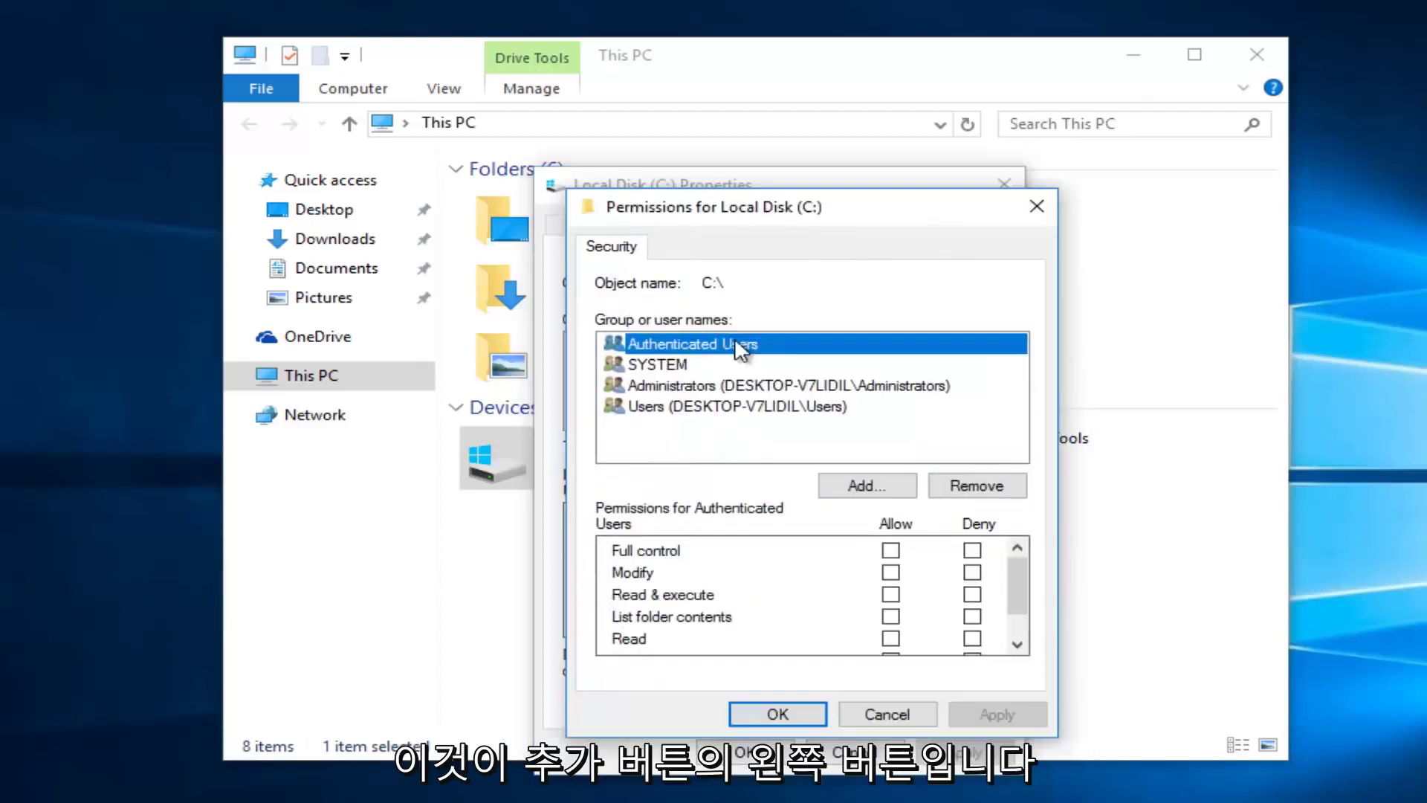
Open Select Users or Groups in its Advanced search form, repositioning the dialog
click(851, 492)
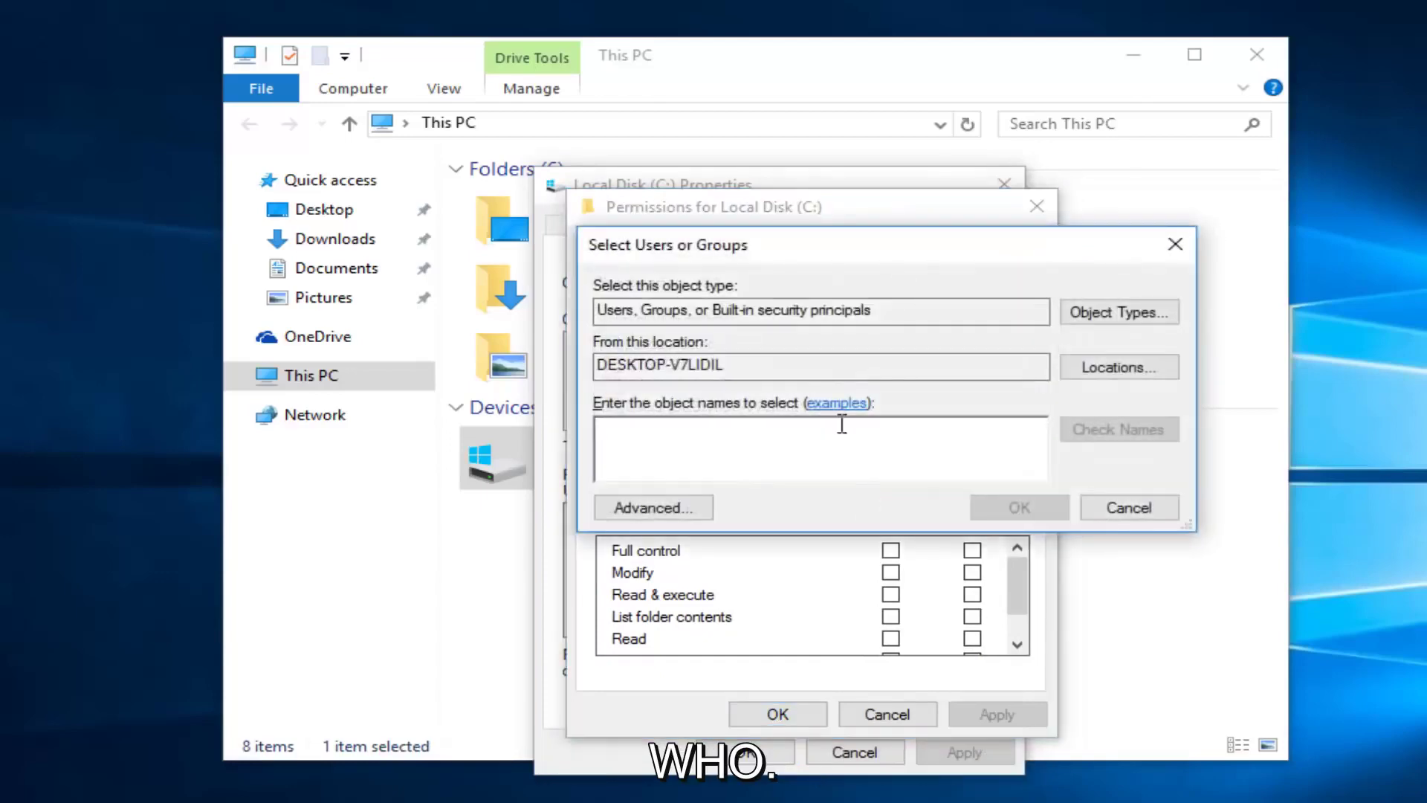
drag(846, 245, 886, 278)
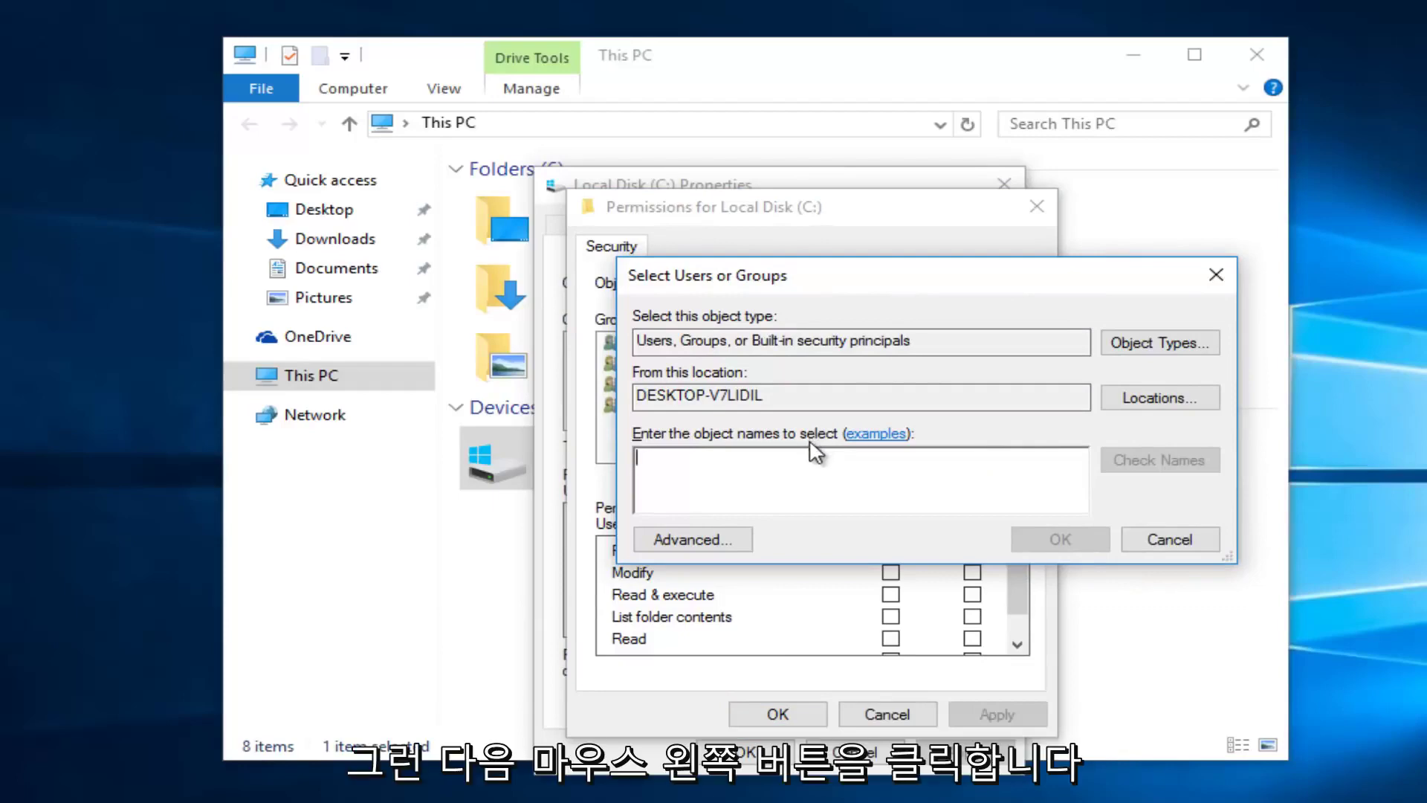
click(689, 538)
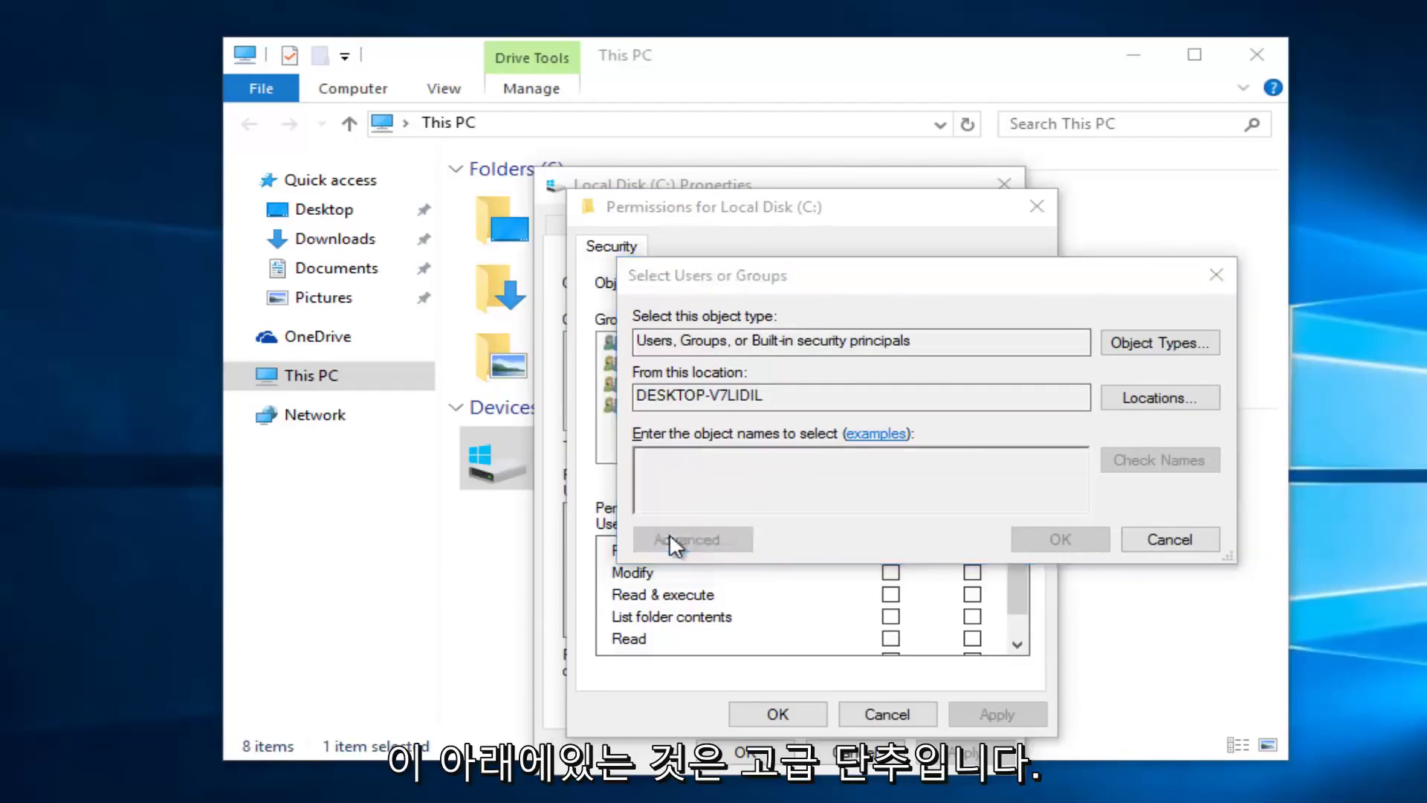
drag(830, 277, 828, 178)
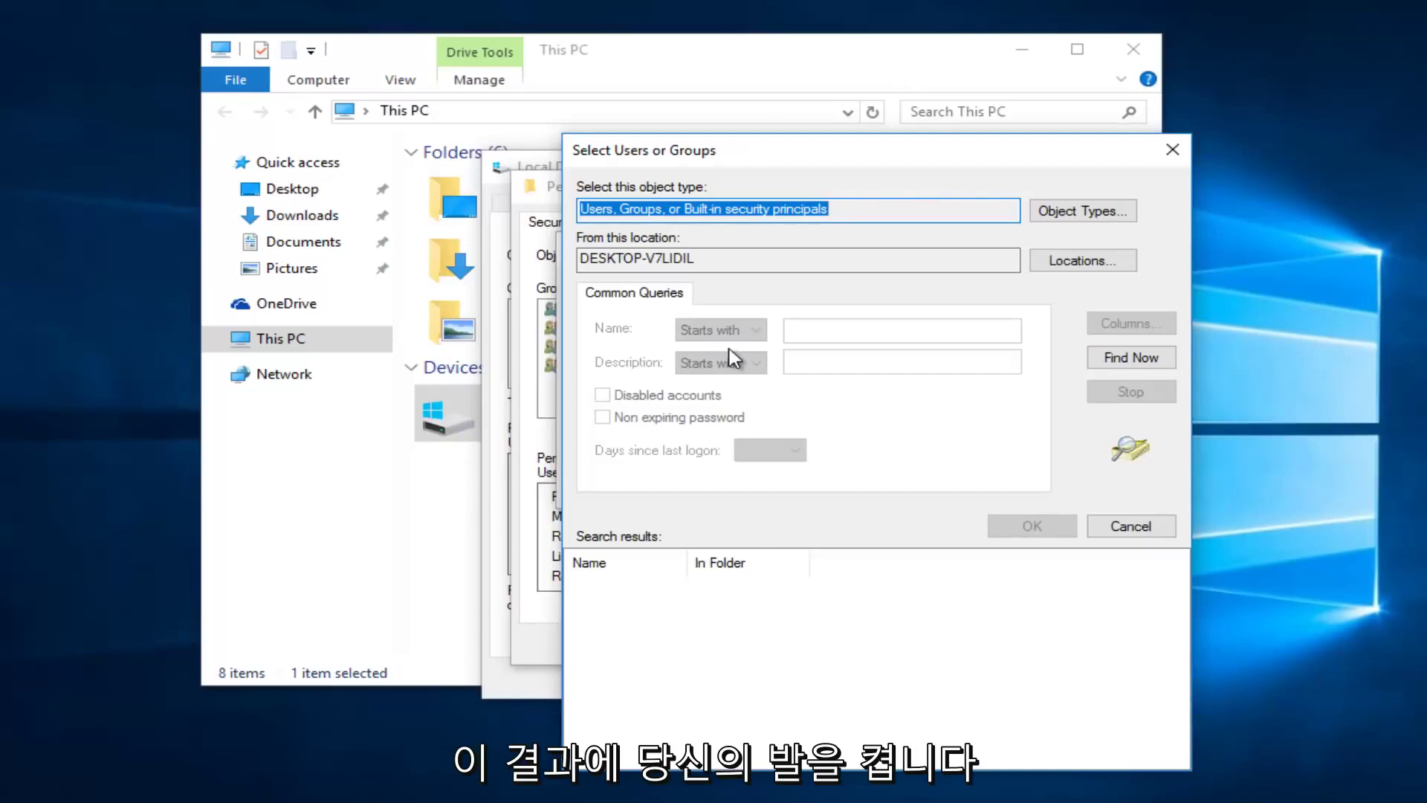
Find all groups, choose Everyone, and confirm it into the C: permissions list
click(1129, 359)
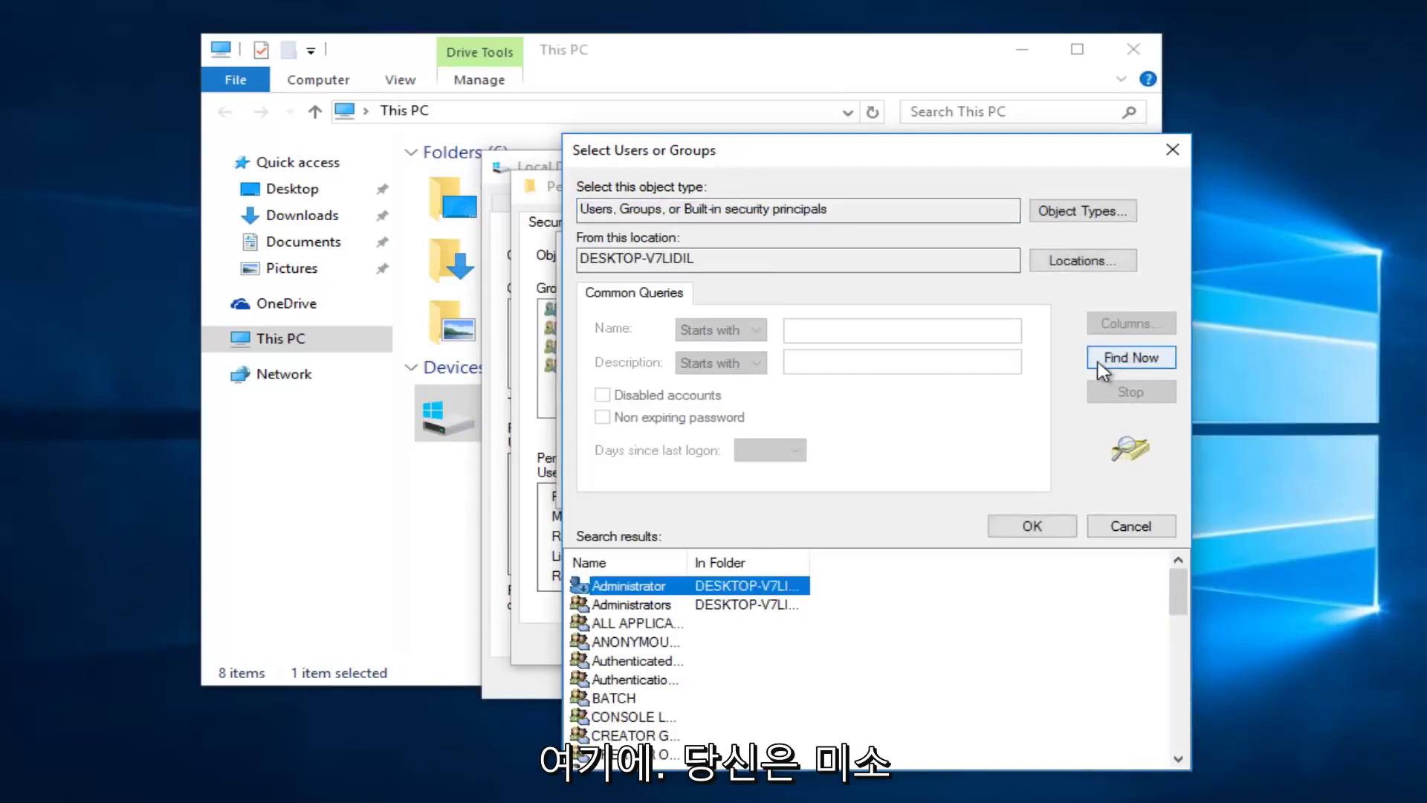
drag(1178, 589, 1187, 630)
click(619, 699)
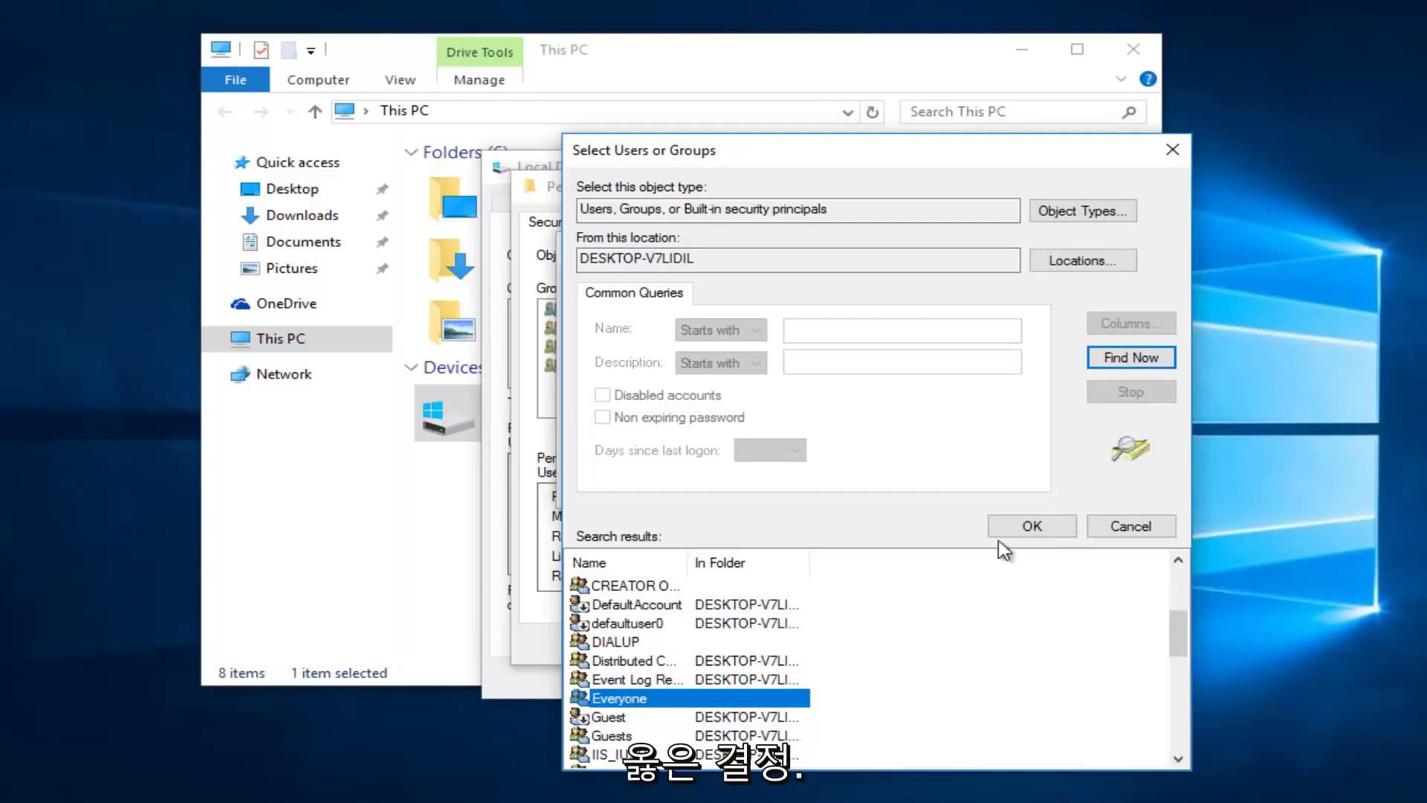
click(1031, 526)
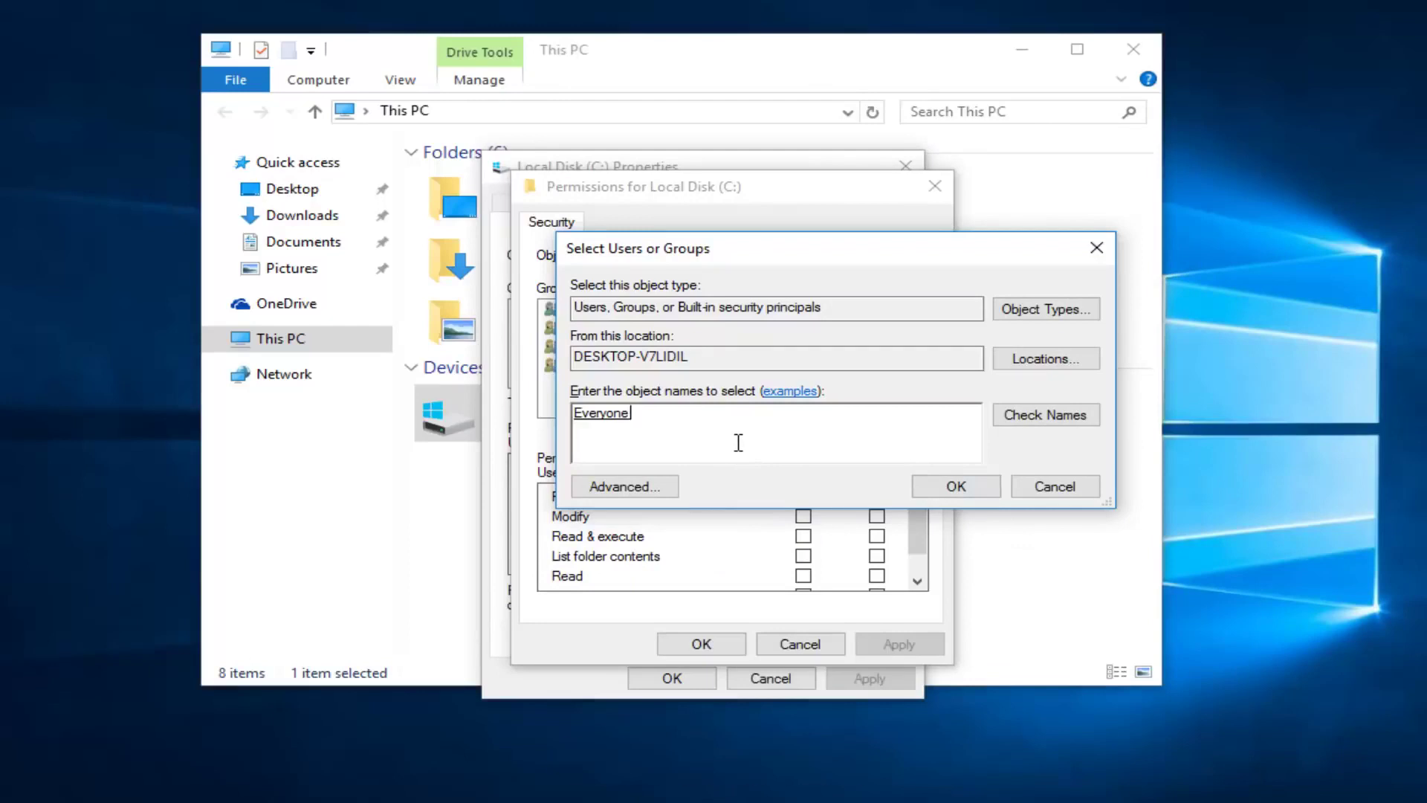
click(956, 487)
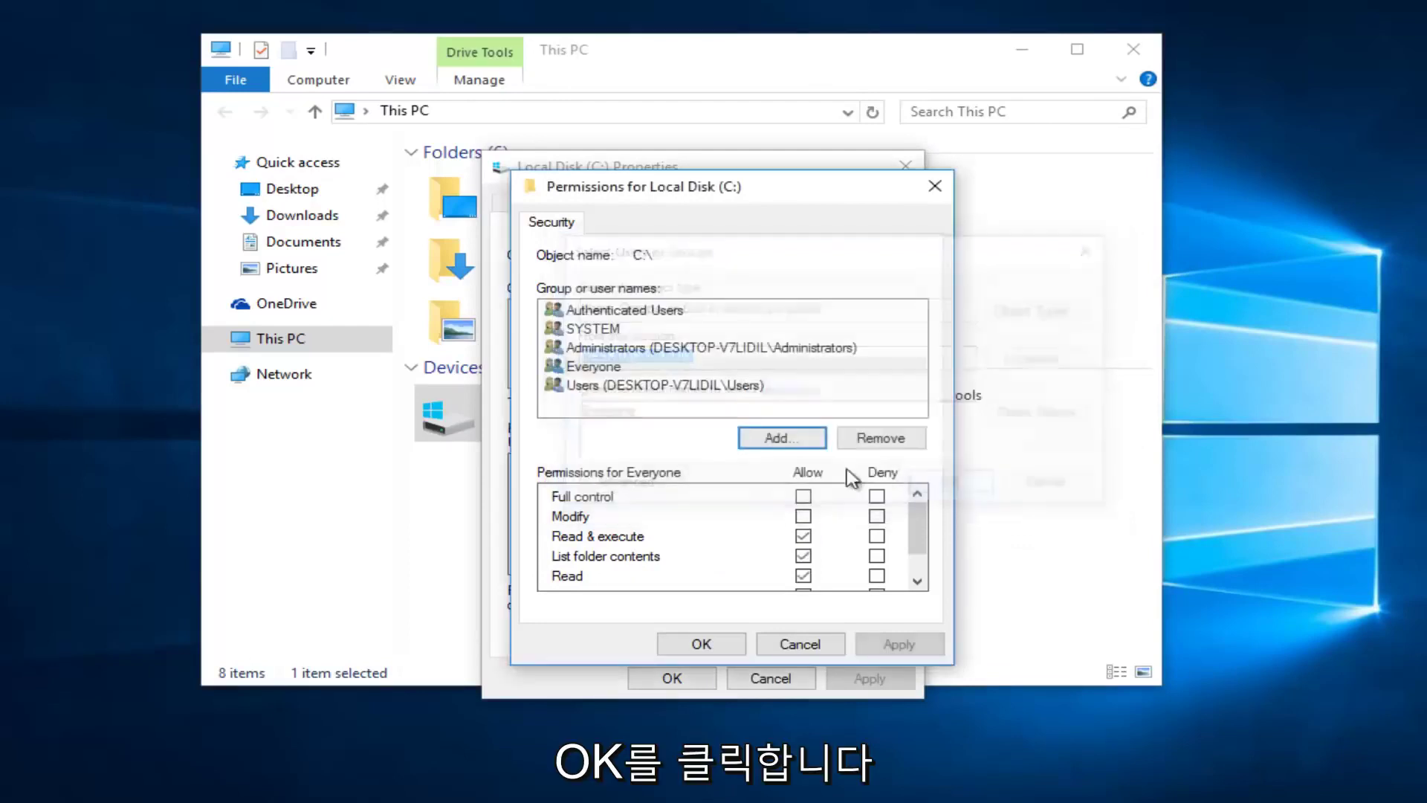
Allow Full control for Everyone on Local Disk (C:) and apply
click(581, 366)
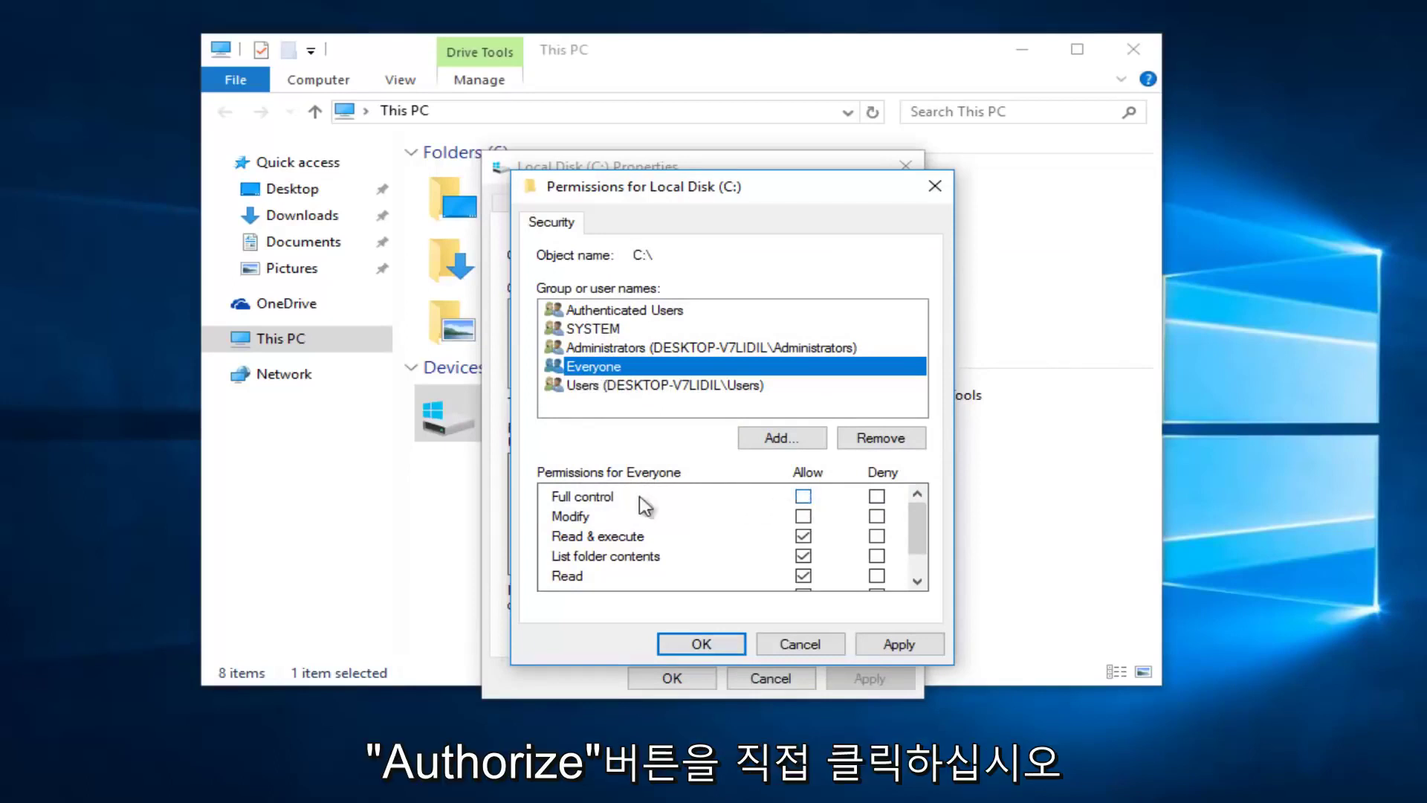
click(804, 497)
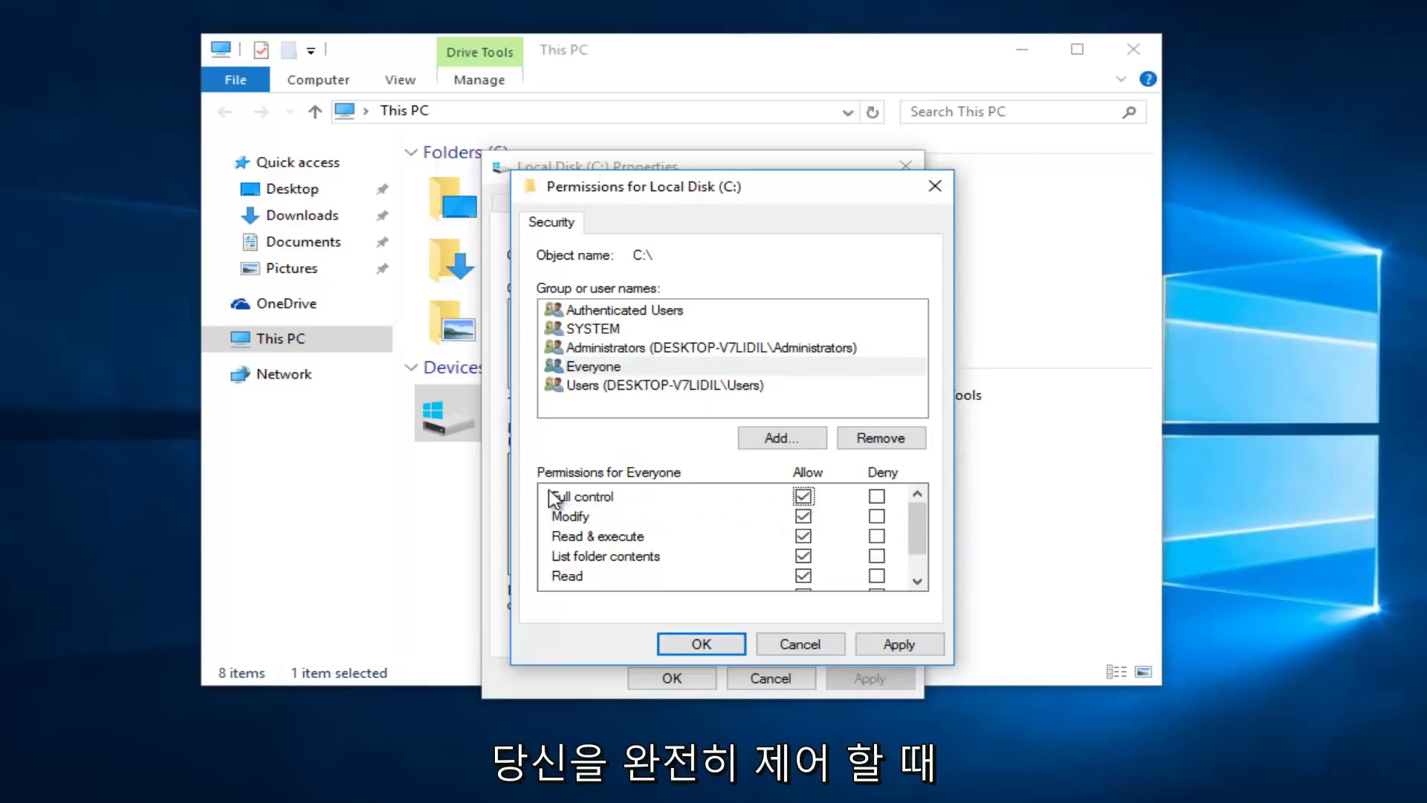
click(599, 369)
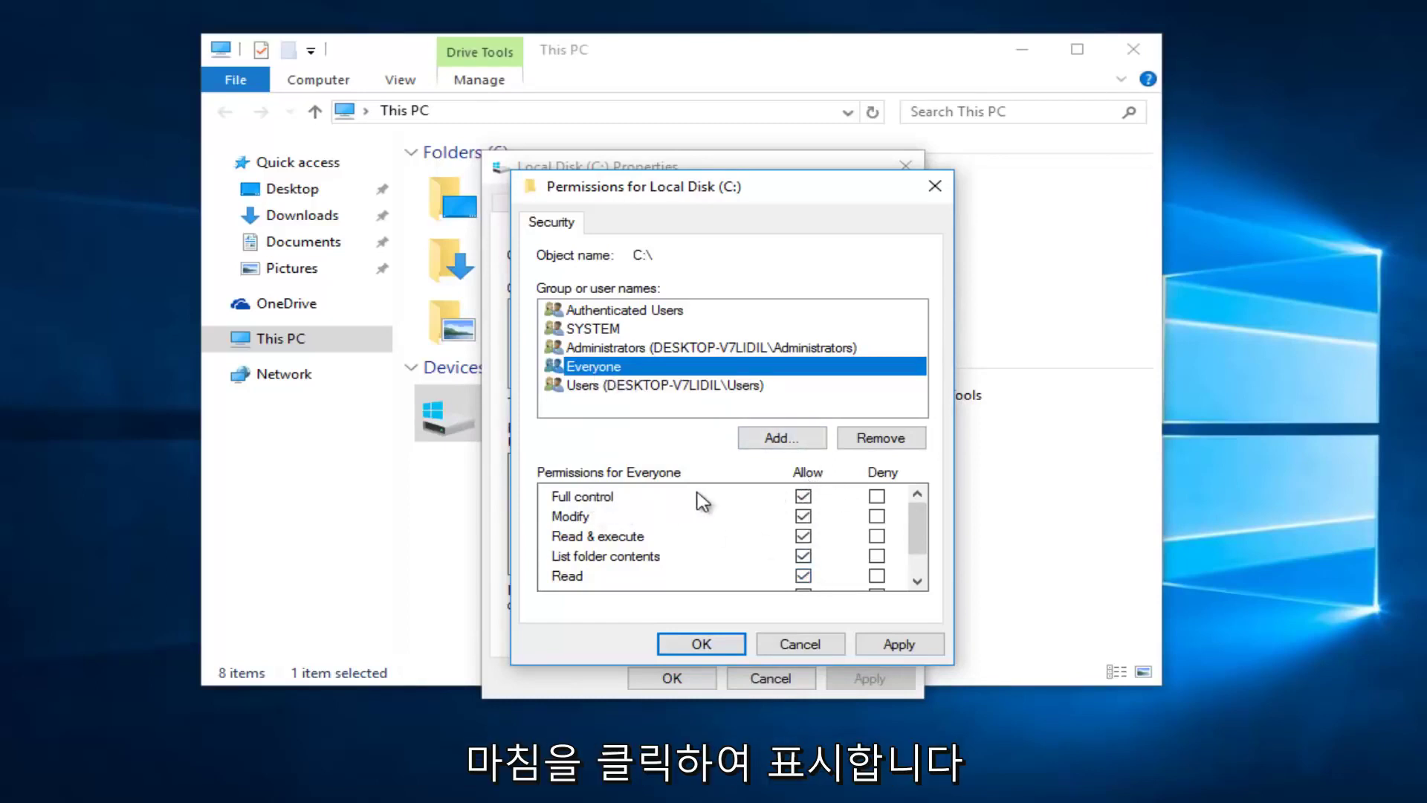
click(898, 645)
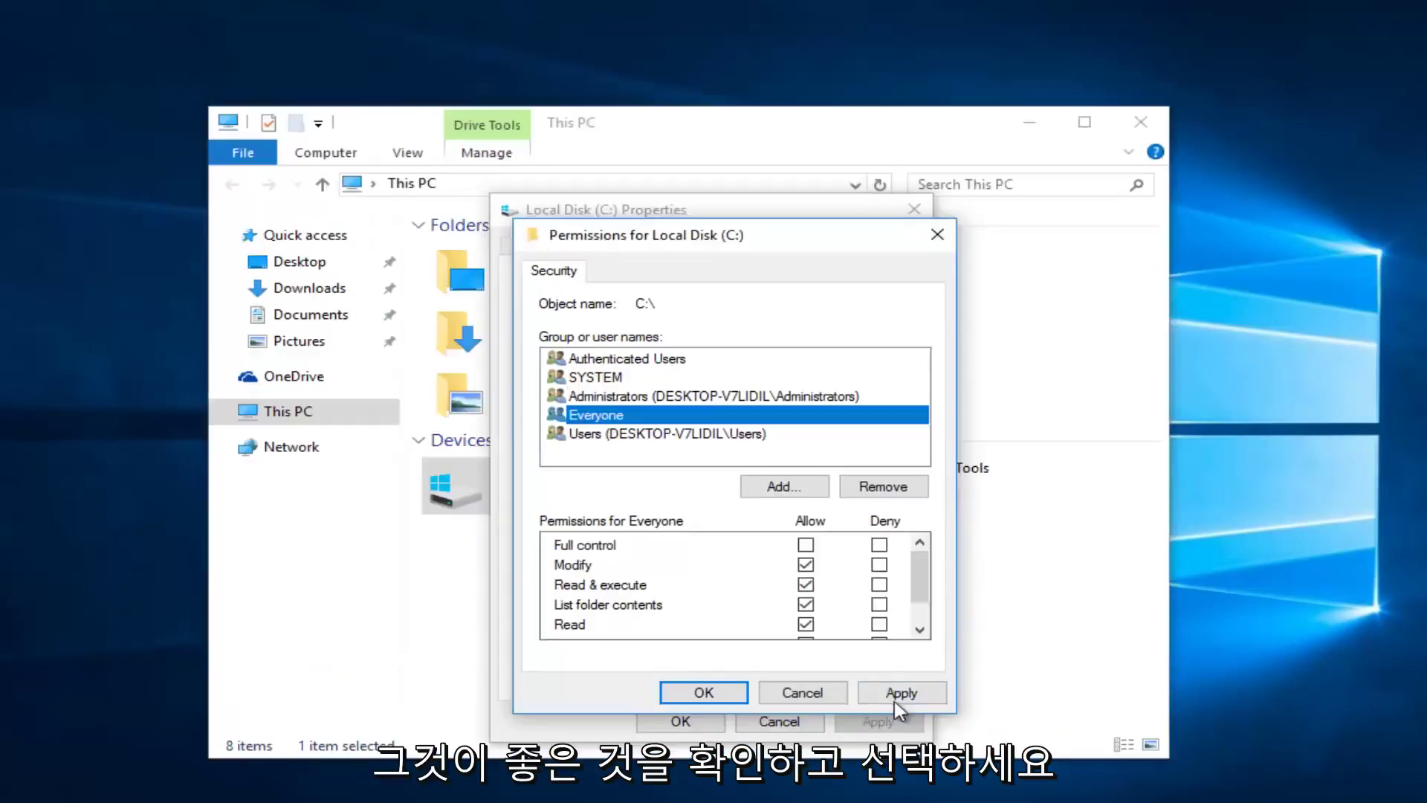
Apply the change, decline the system drive warning, and close Permissions and Properties
click(900, 645)
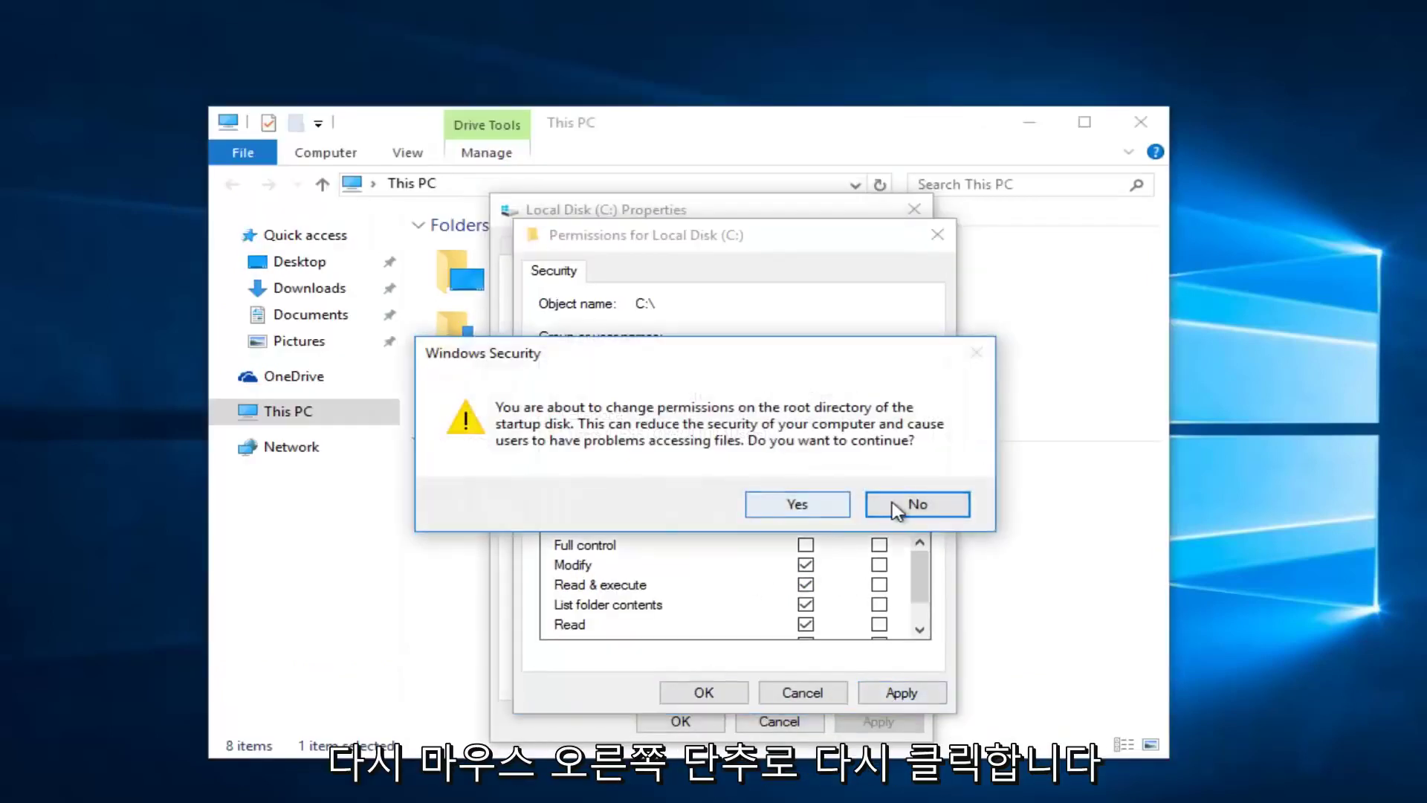
click(897, 510)
click(703, 693)
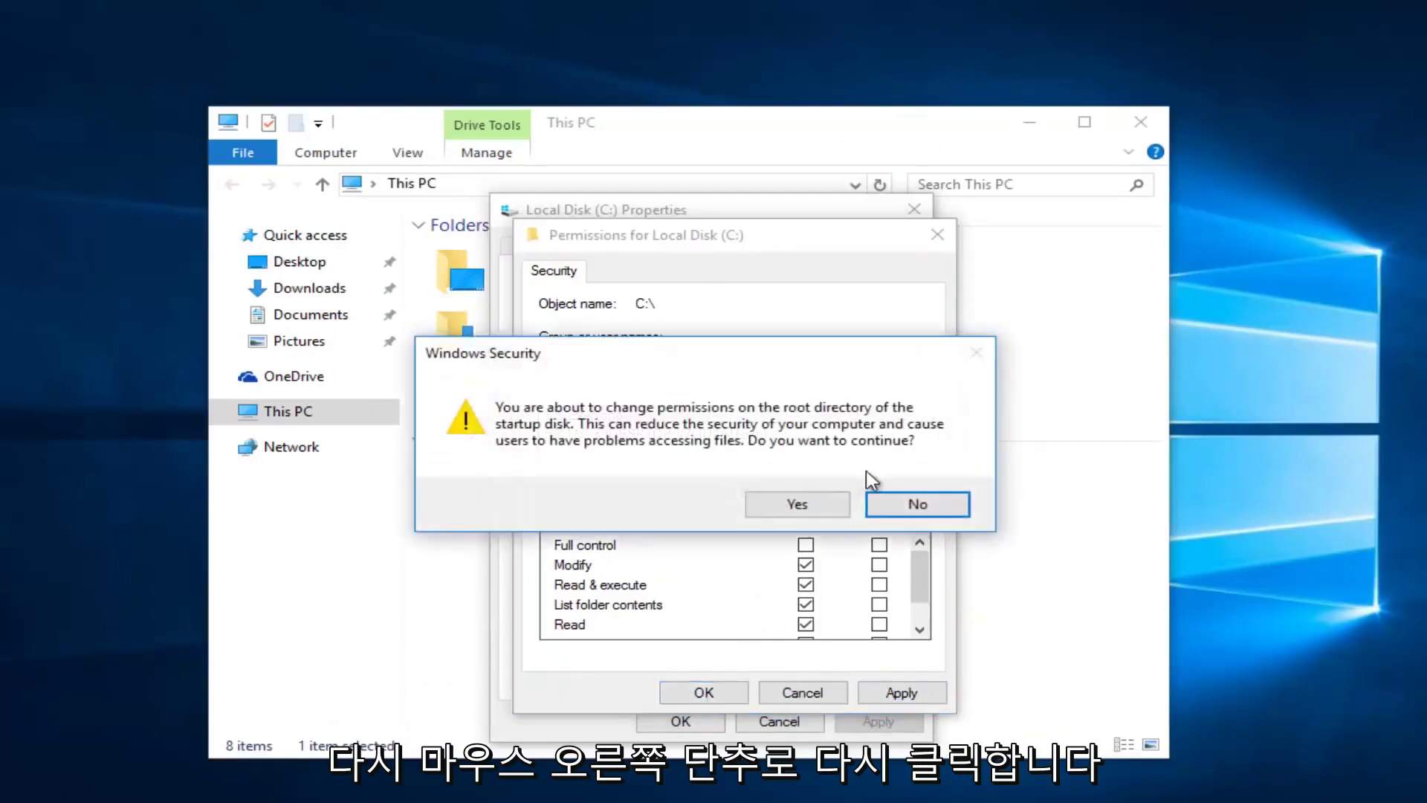
click(903, 506)
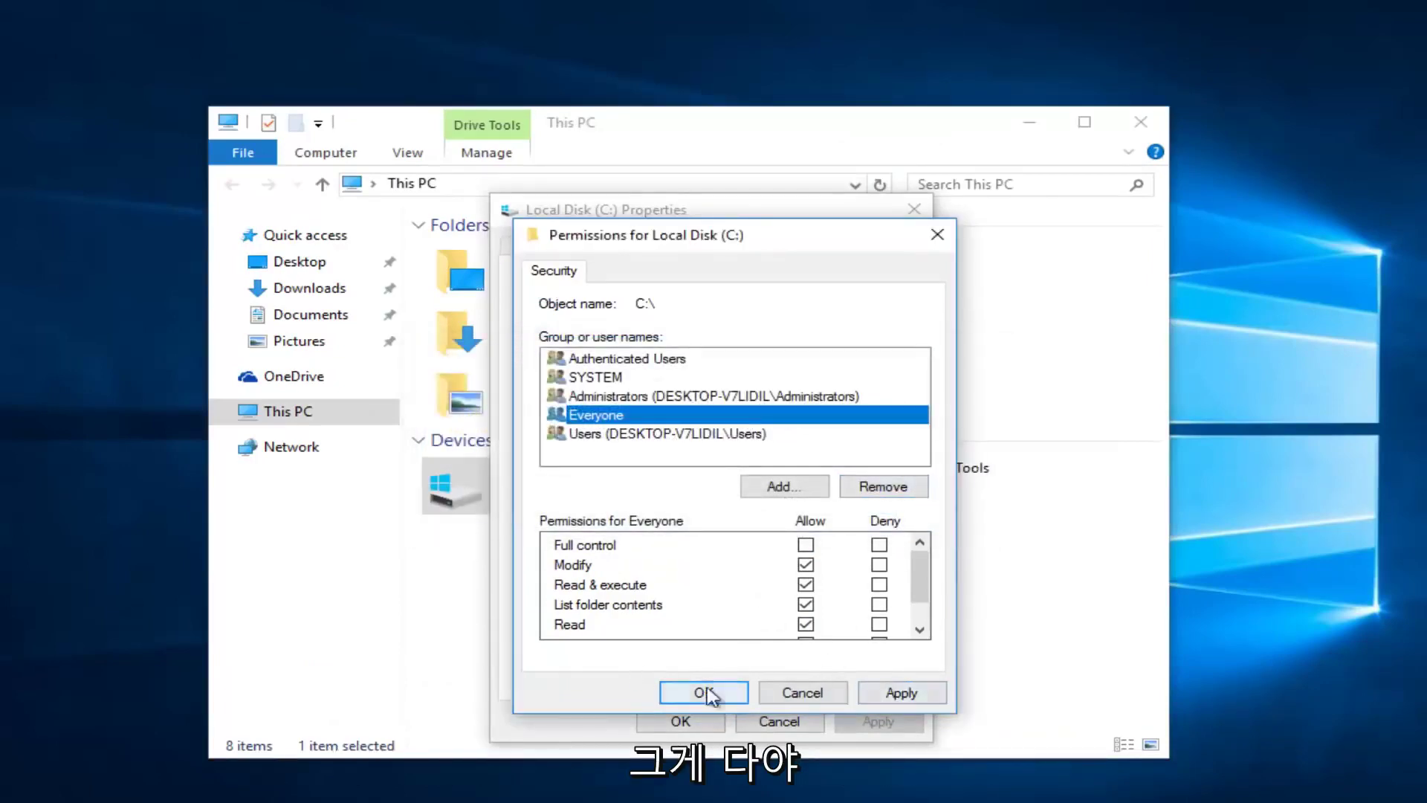
click(940, 234)
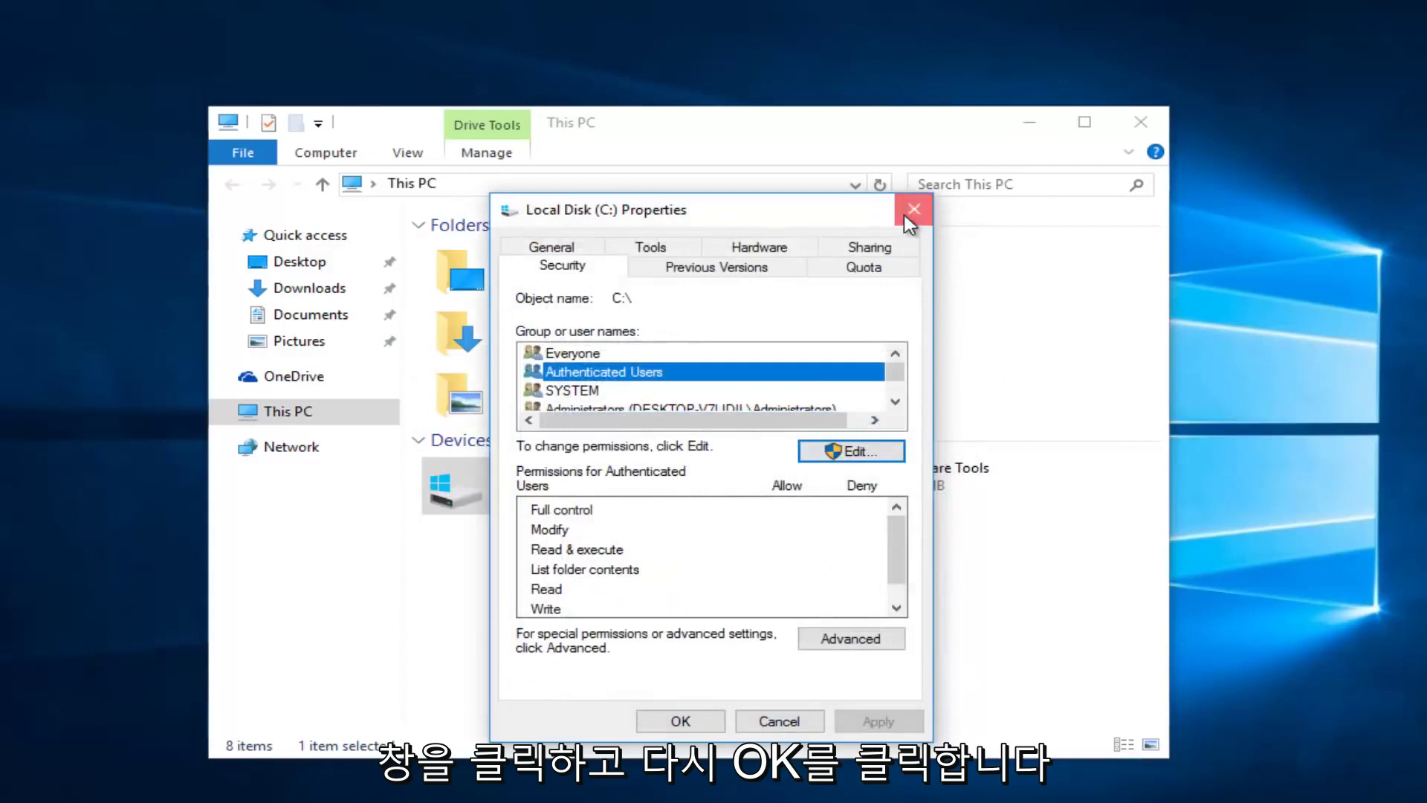
click(912, 210)
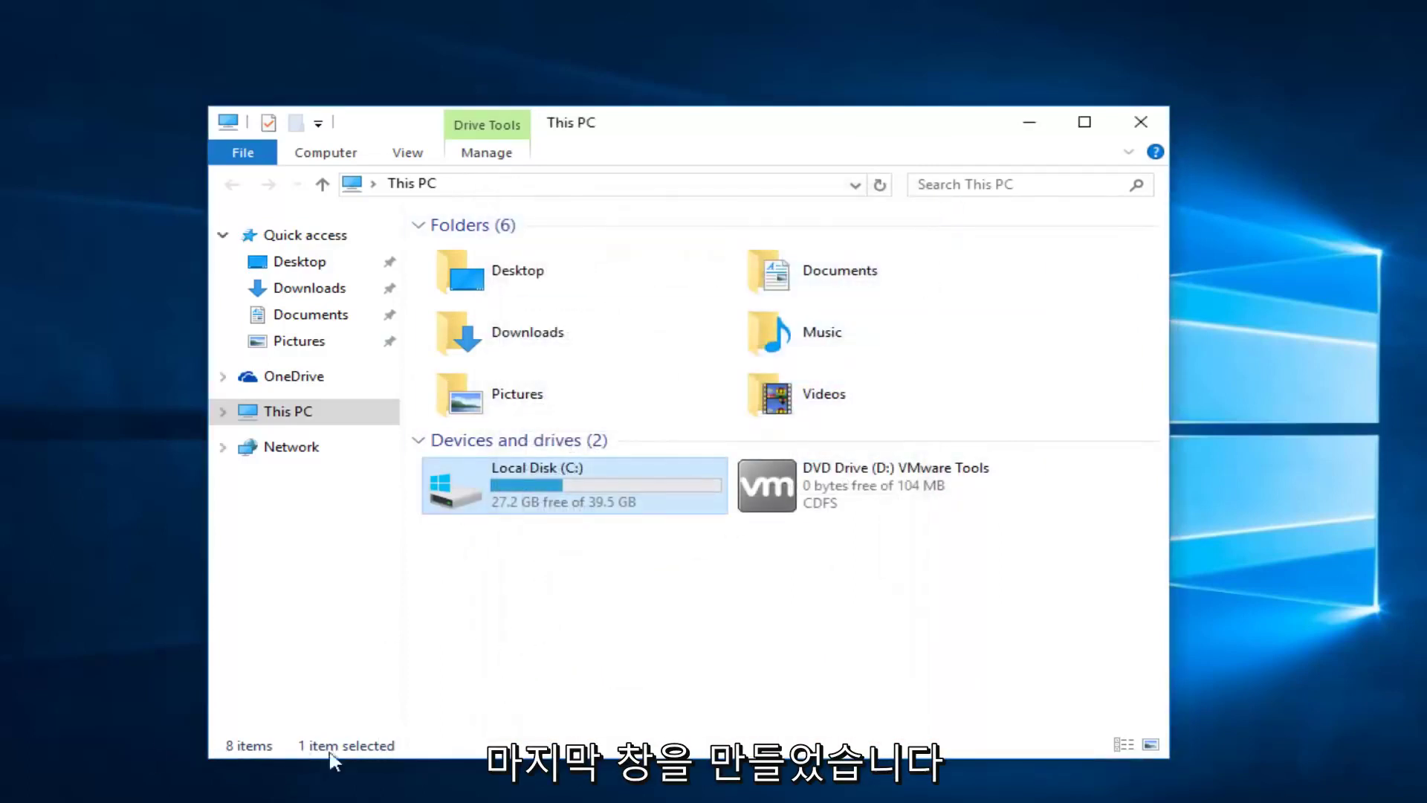
click(592, 591)
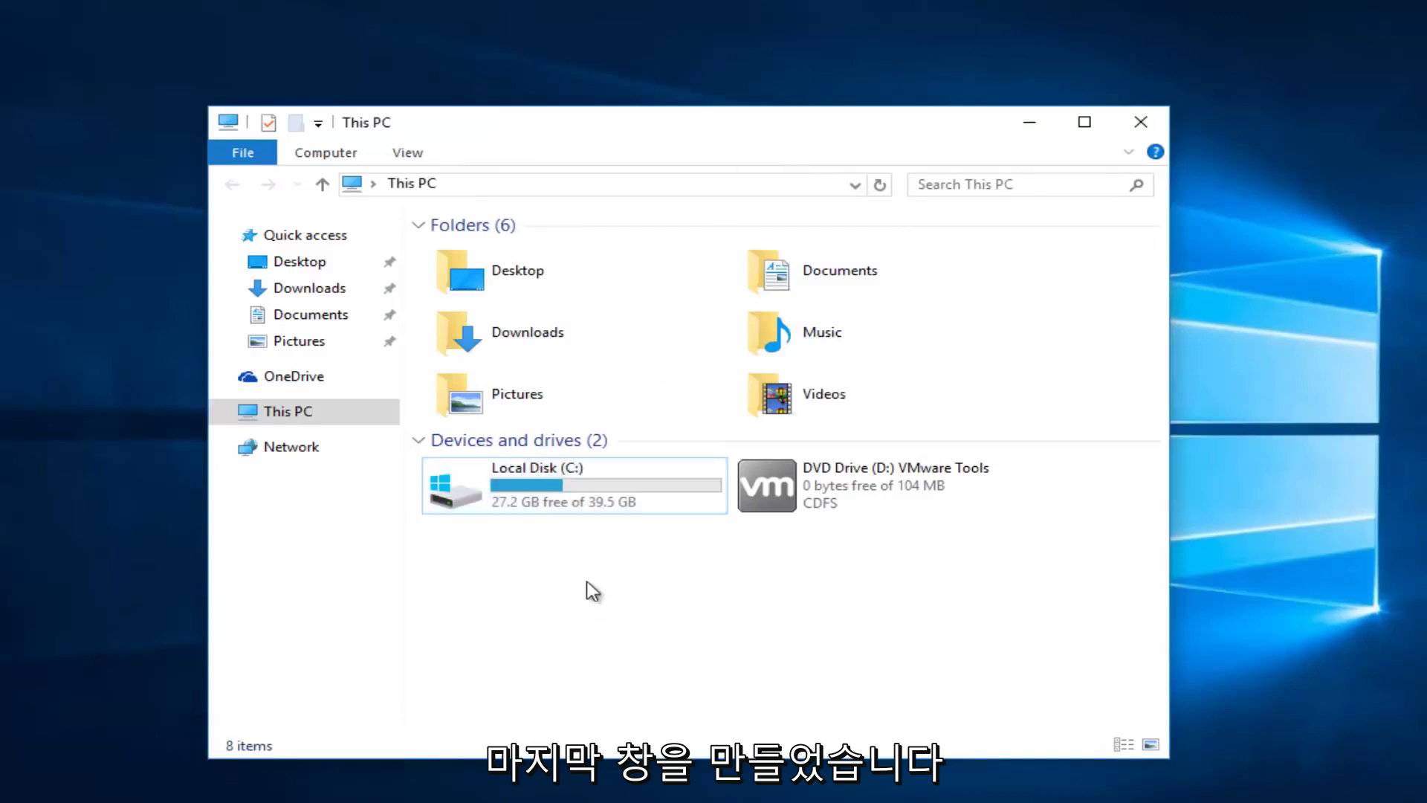